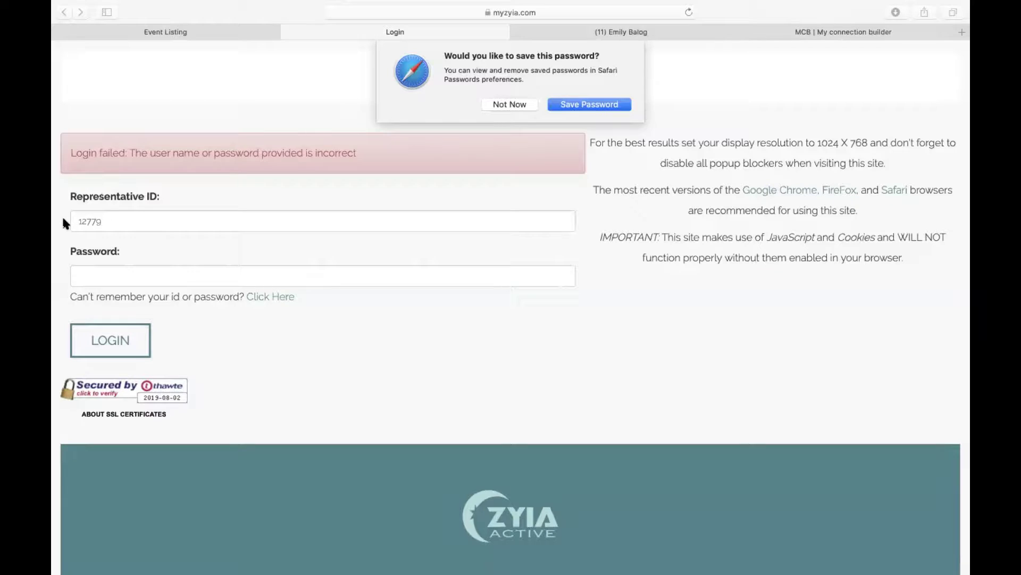
Decline saving the password, then log in with the representative ID and a retyped password.
left_click(510, 103)
left_click(153, 221)
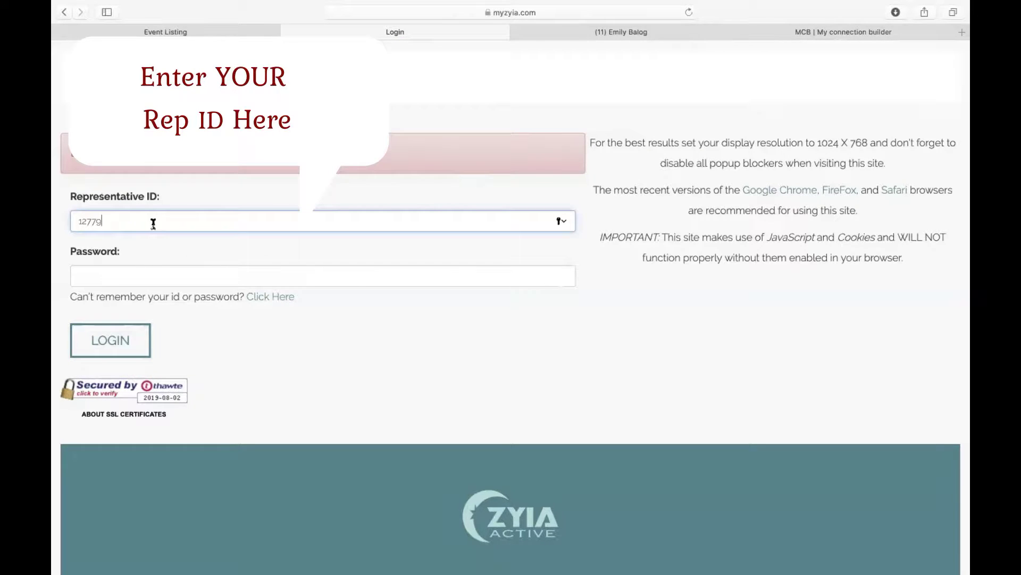
left_click(147, 267)
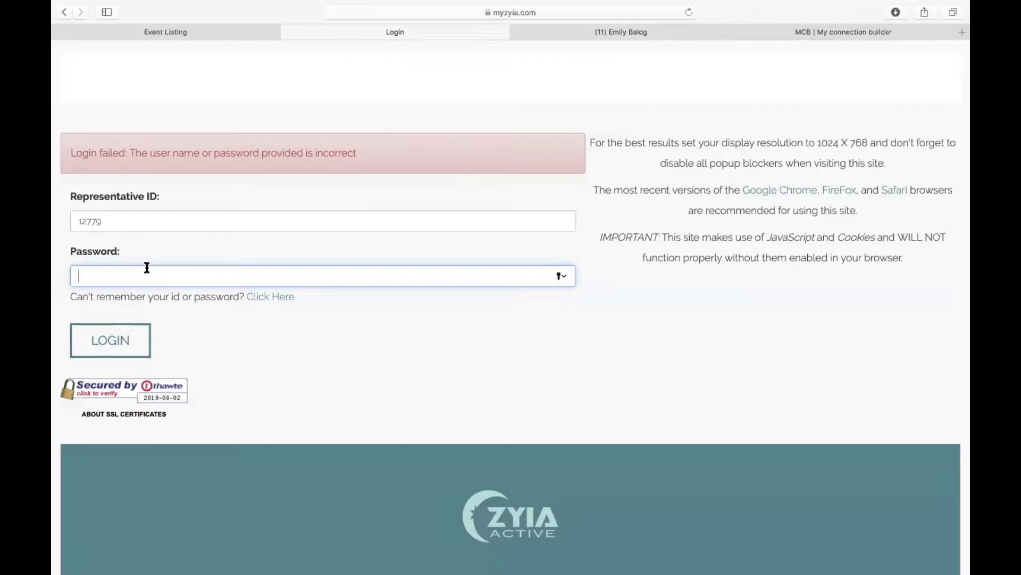
type("•••")
key("BackSpace")
key("BackSpace")
key("BackSpace")
key("BackSpace")
type("••••••••••")
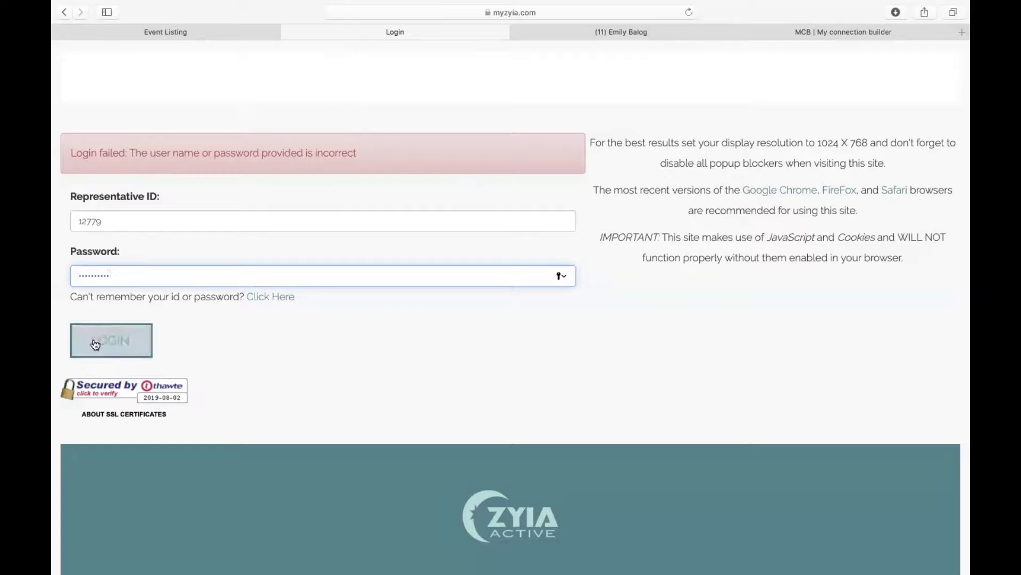
left_click(99, 342)
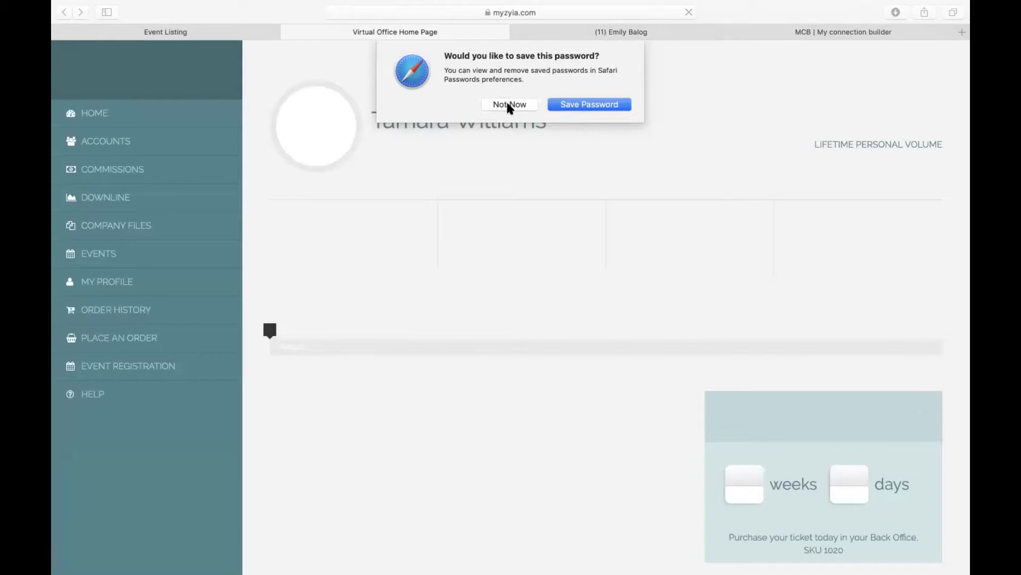
Decline Safari's save-password prompt and look over the home dashboard.
left_click(508, 106)
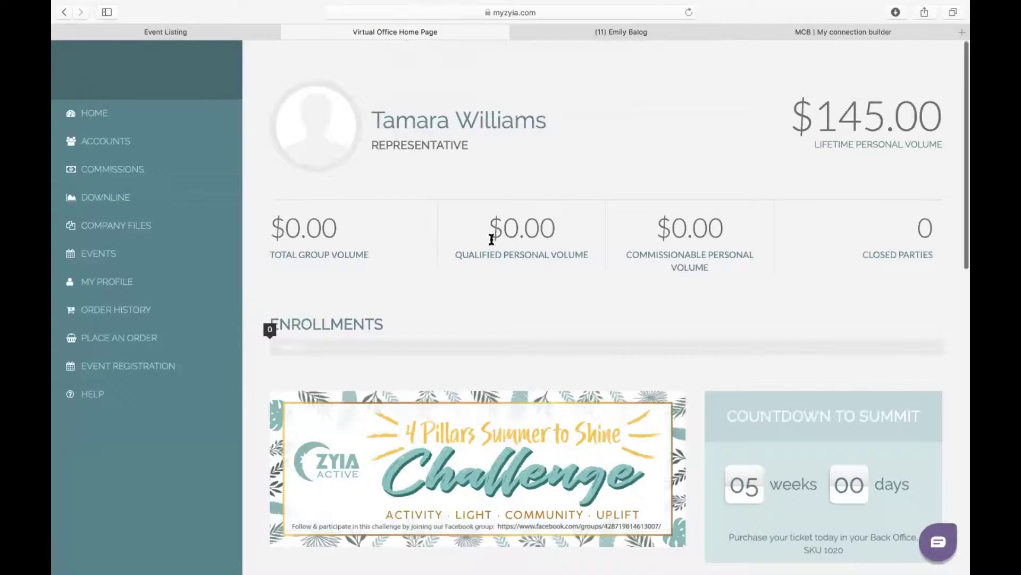
scroll(490, 235, "down", 5)
scroll(491, 239, "down", 5)
scroll(492, 240, "up", 9)
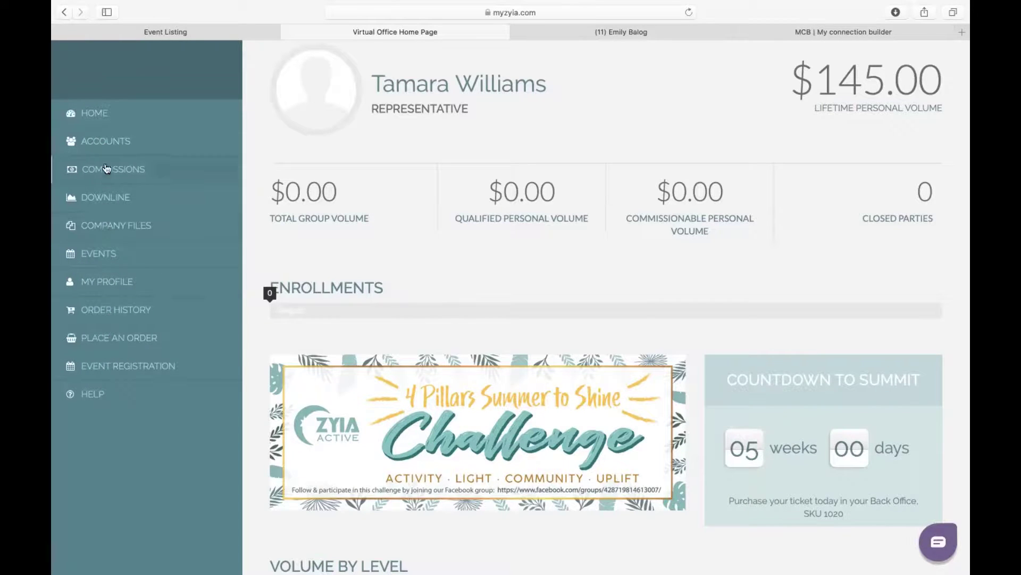
Open MY PROFILE and bring up the My Website Information tab with the personal site URL.
left_click(92, 293)
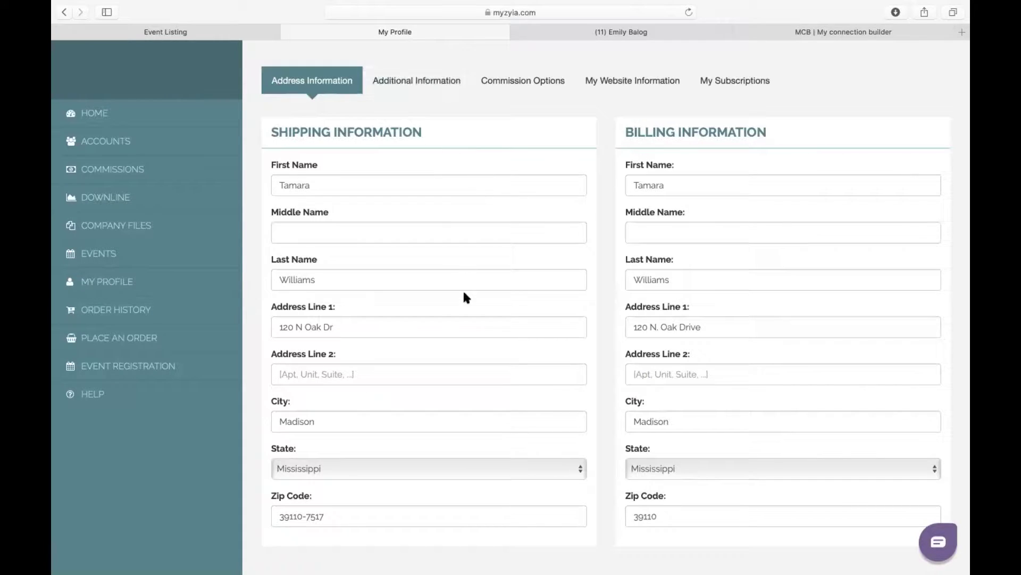
scroll(468, 298, "down", 3)
scroll(469, 298, "up", 2)
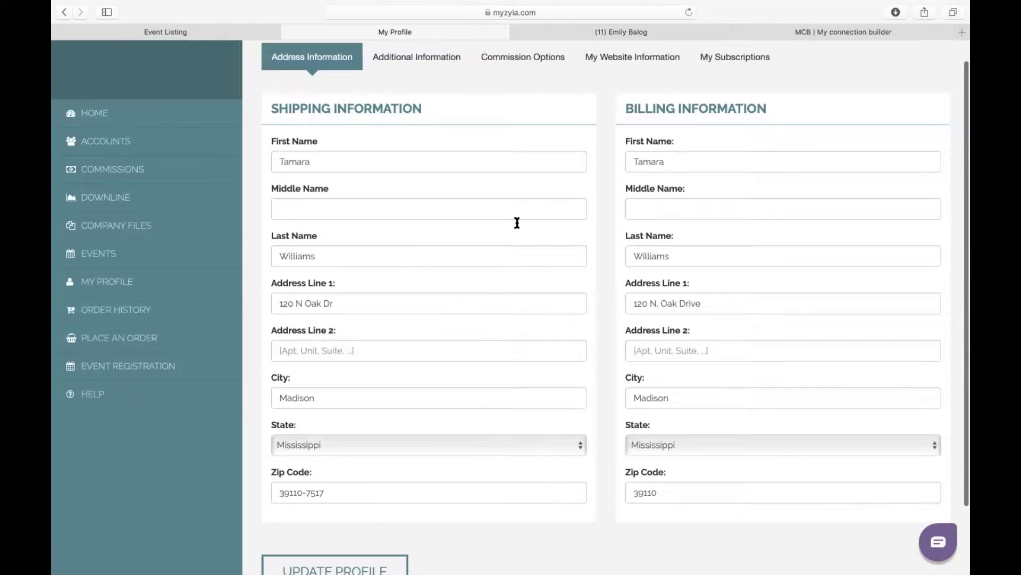
scroll(464, 354, "down", 3)
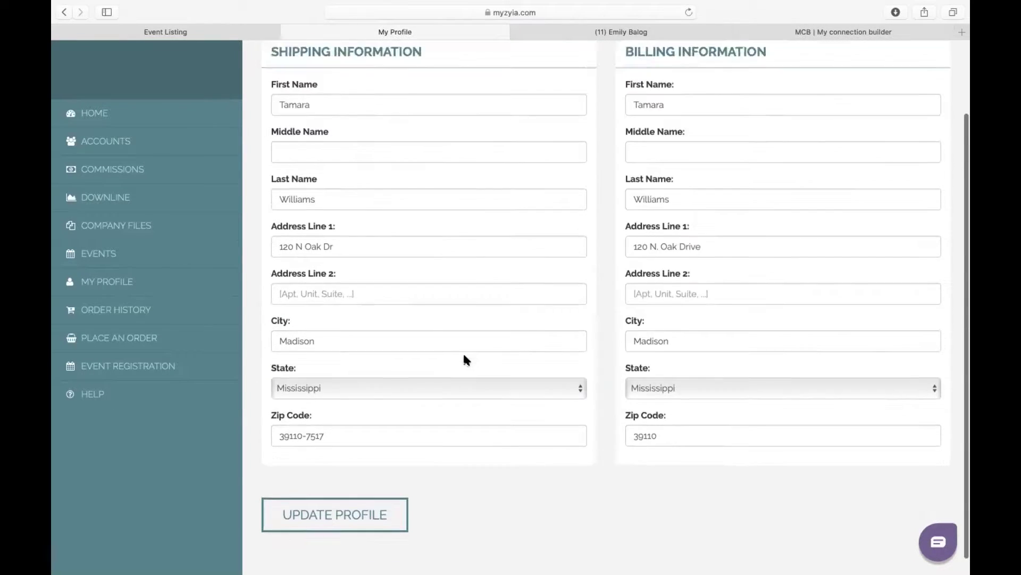
scroll(463, 358, "up", 3)
scroll(456, 393, "down", 4)
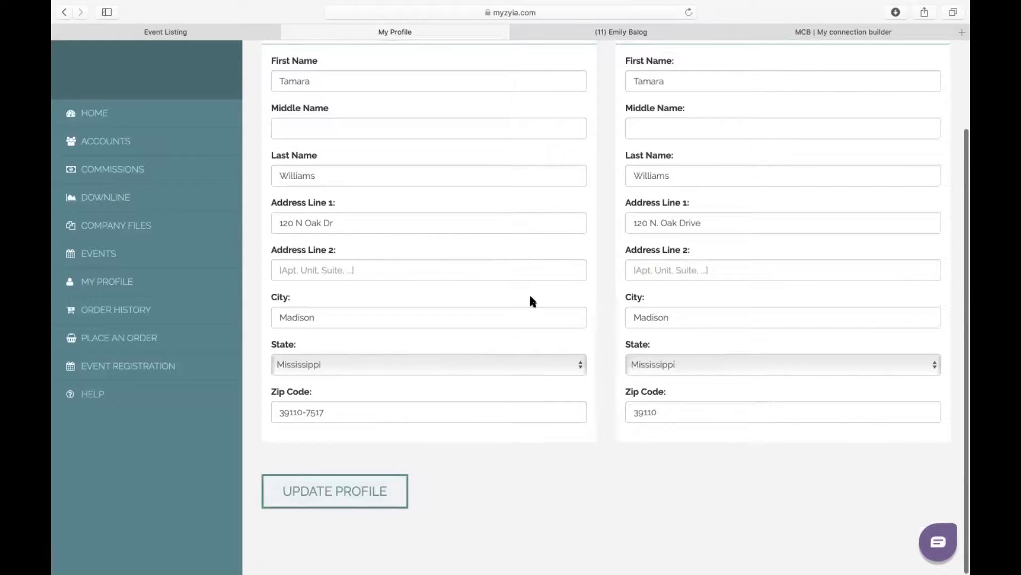
scroll(530, 297, "up", 4)
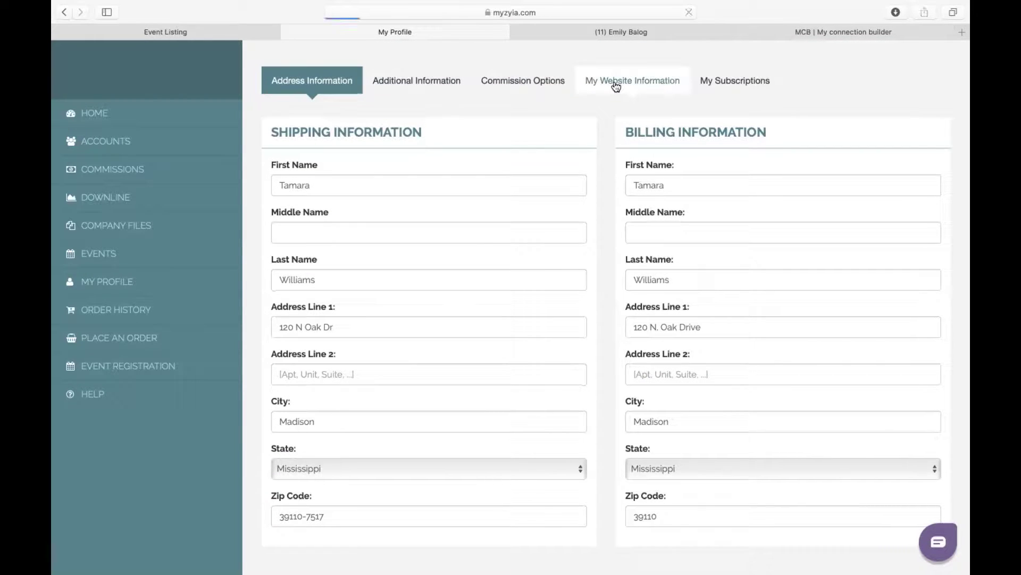
left_click(616, 85)
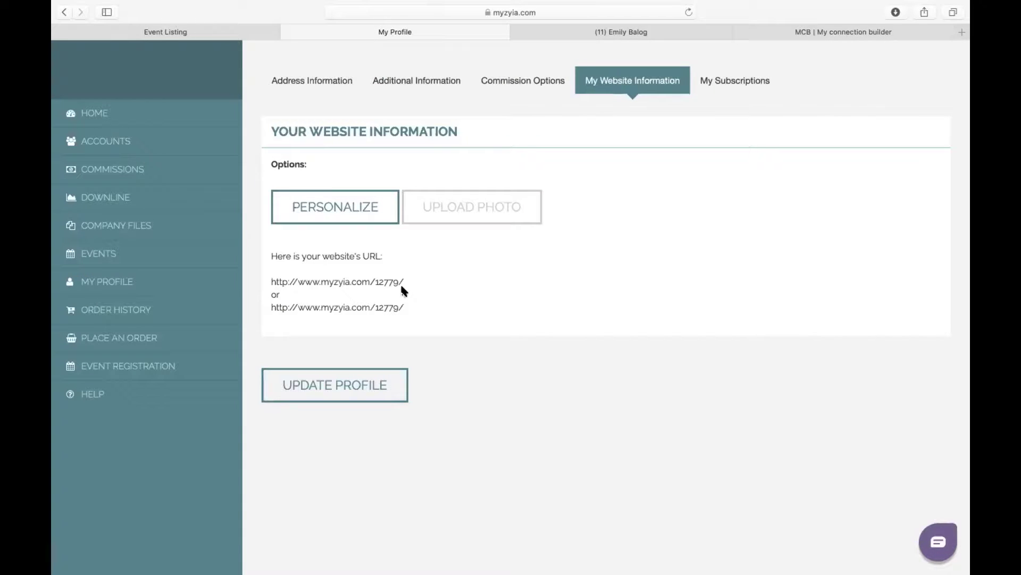
In the Personalize form, replace the website name with 'tamtam' and enable Show Email.
left_click(335, 211)
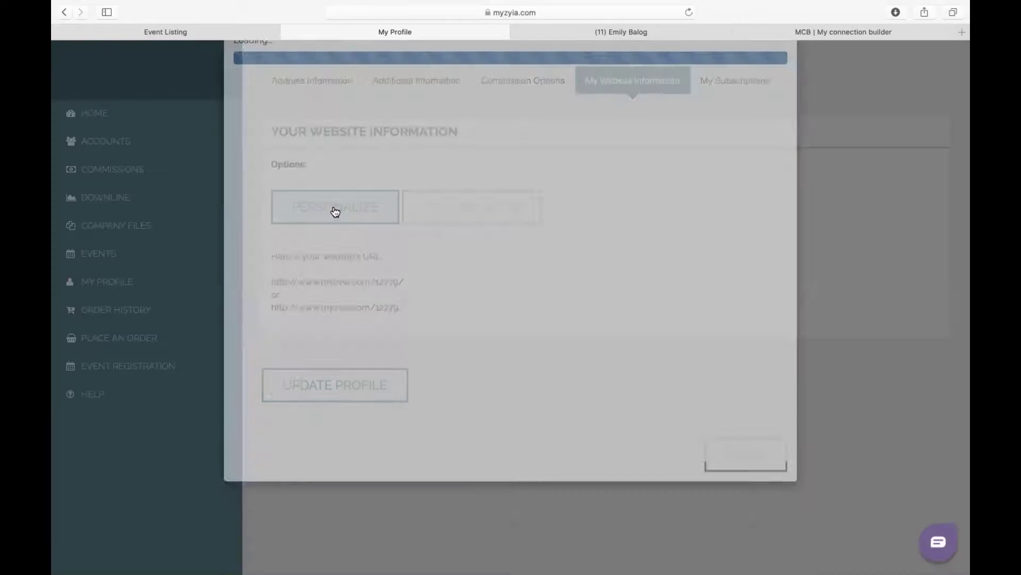
scroll(377, 227, "down", 3)
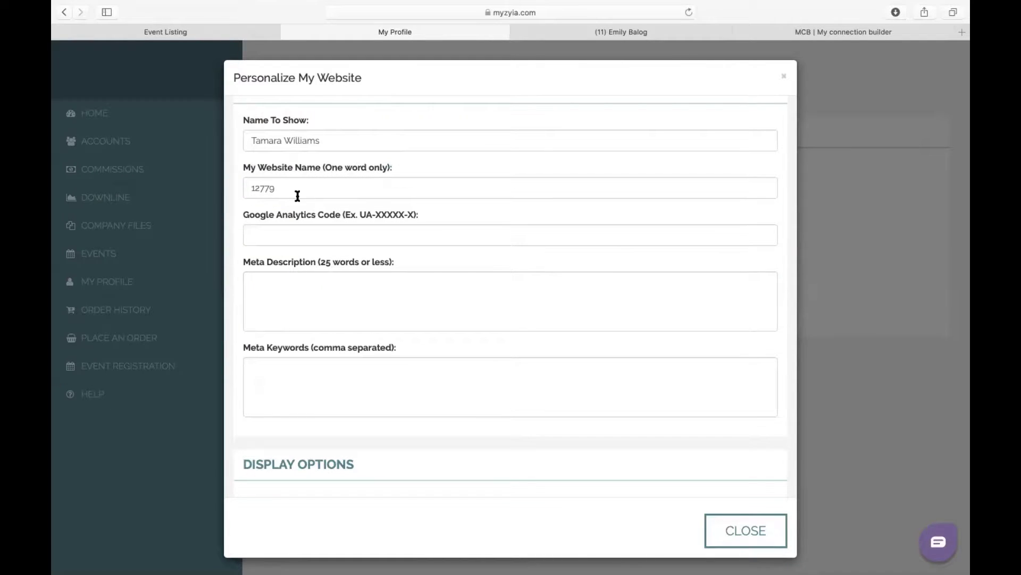
left_click_drag(297, 196, 234, 191)
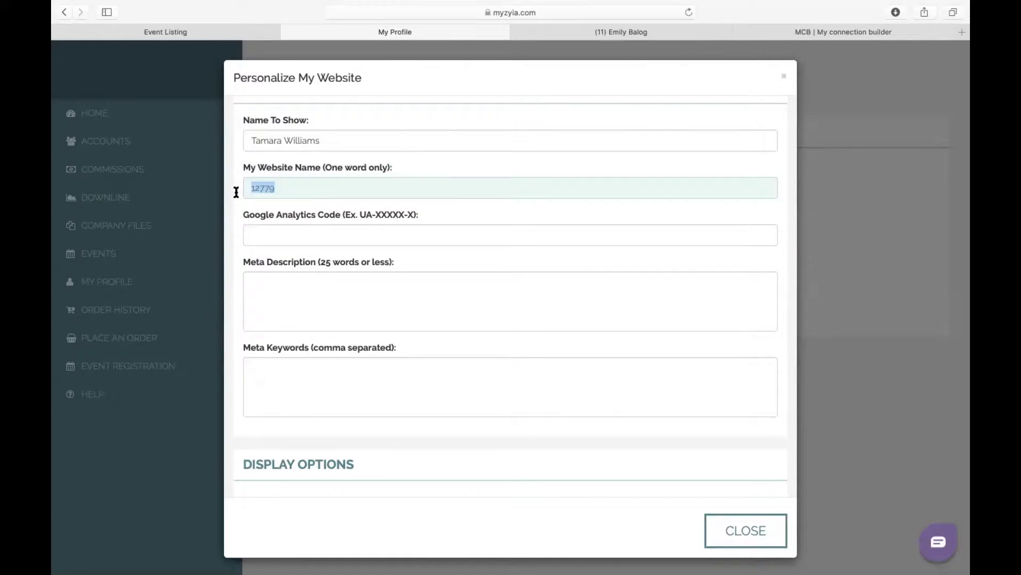
type("tamtam")
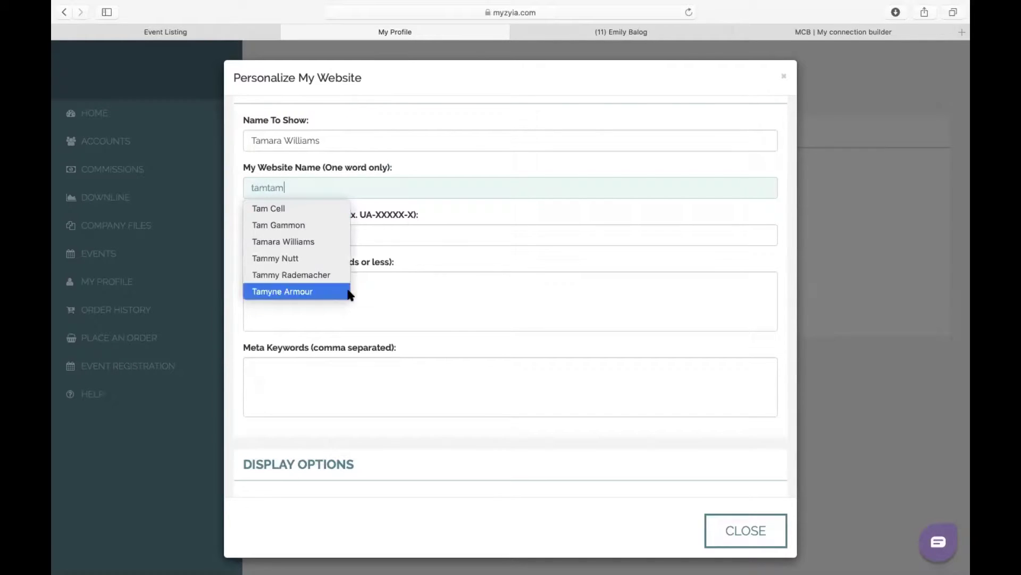
left_click(455, 372)
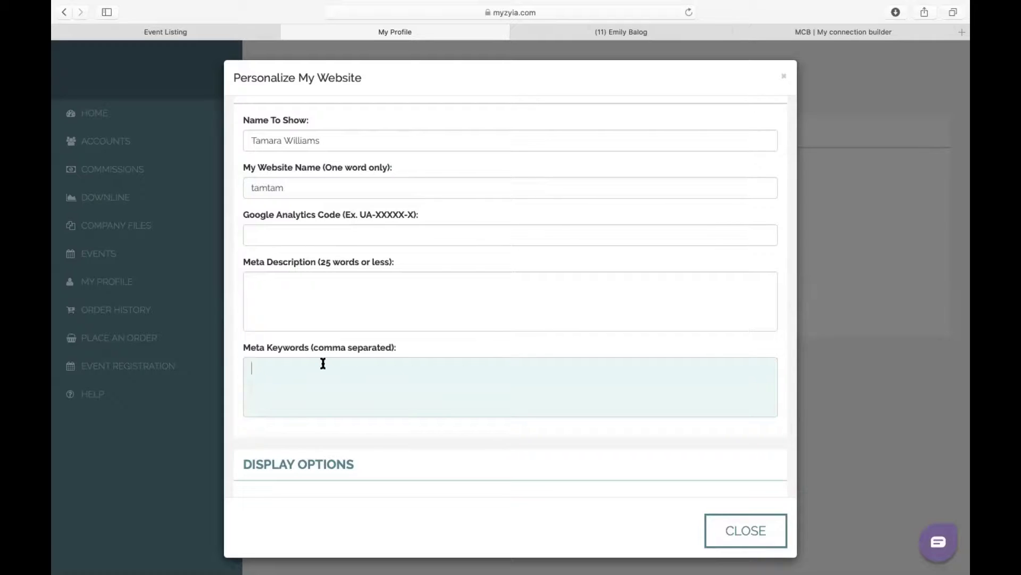
scroll(322, 365, "down", 5)
scroll(322, 363, "down", 3)
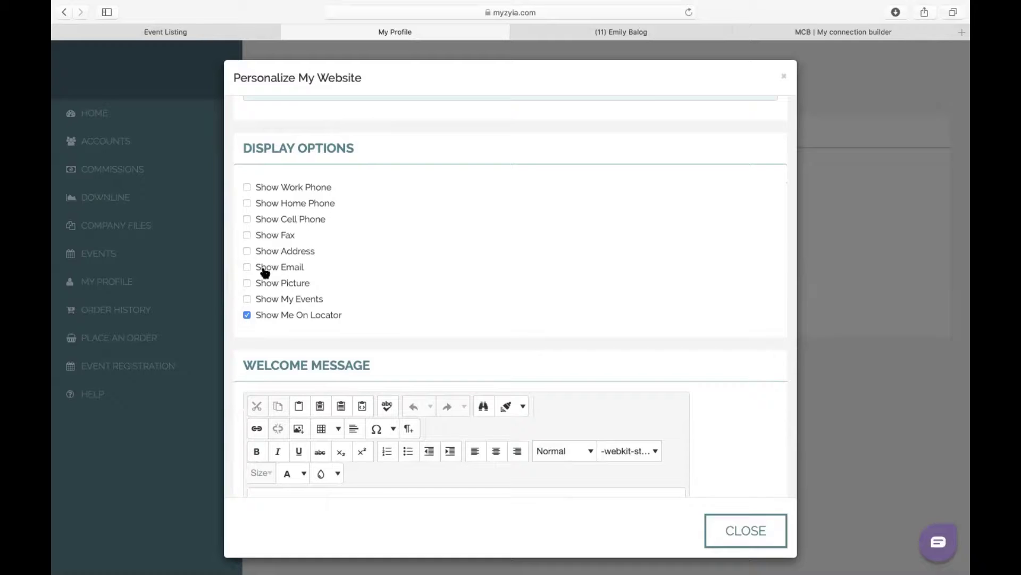
left_click(246, 265)
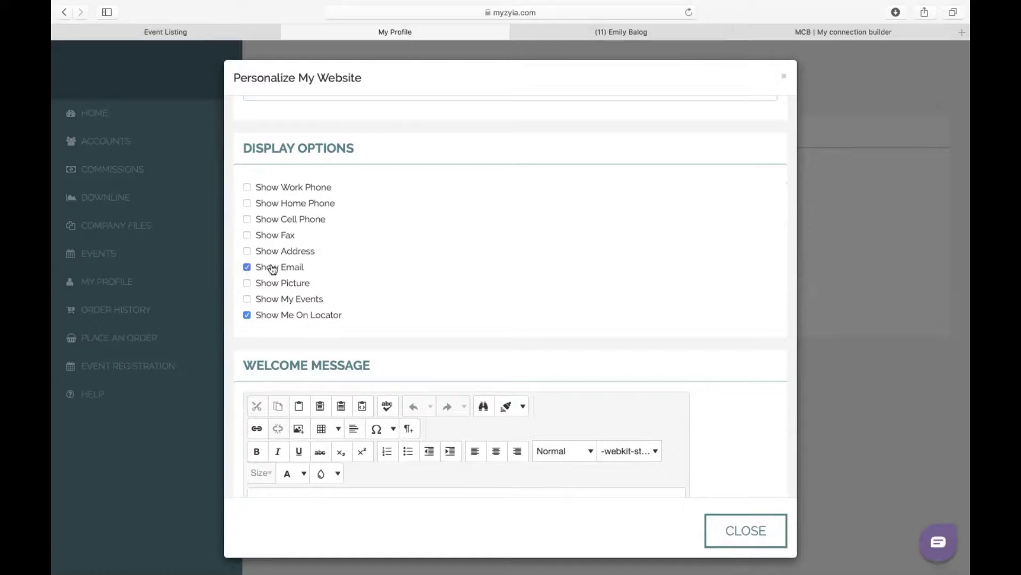
Turn on Show Picture and turn off Show Me On Locator for the personal site.
left_click(246, 282)
left_click(246, 314)
scroll(424, 320, "down", 3)
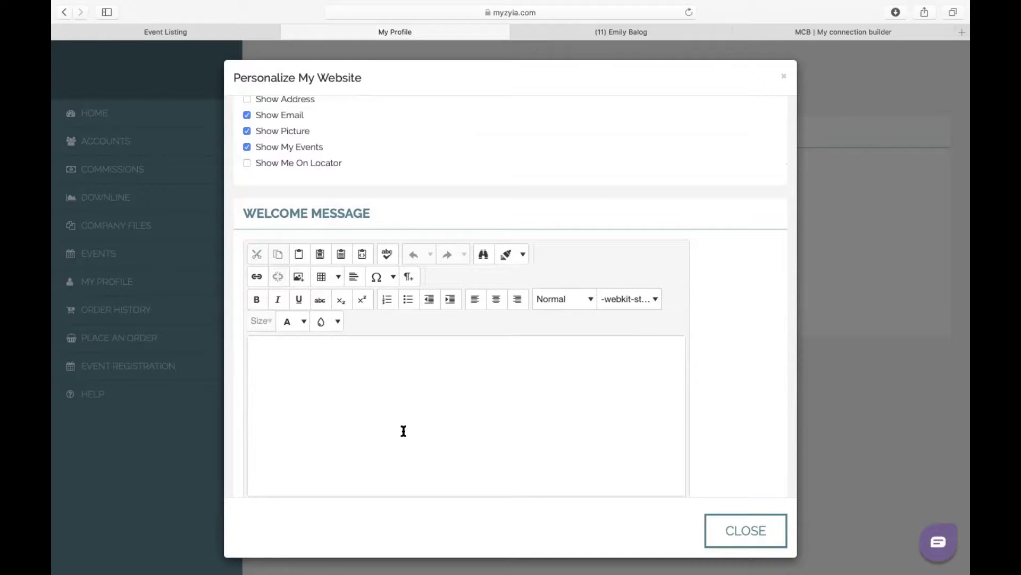
scroll(403, 431, "down", 2)
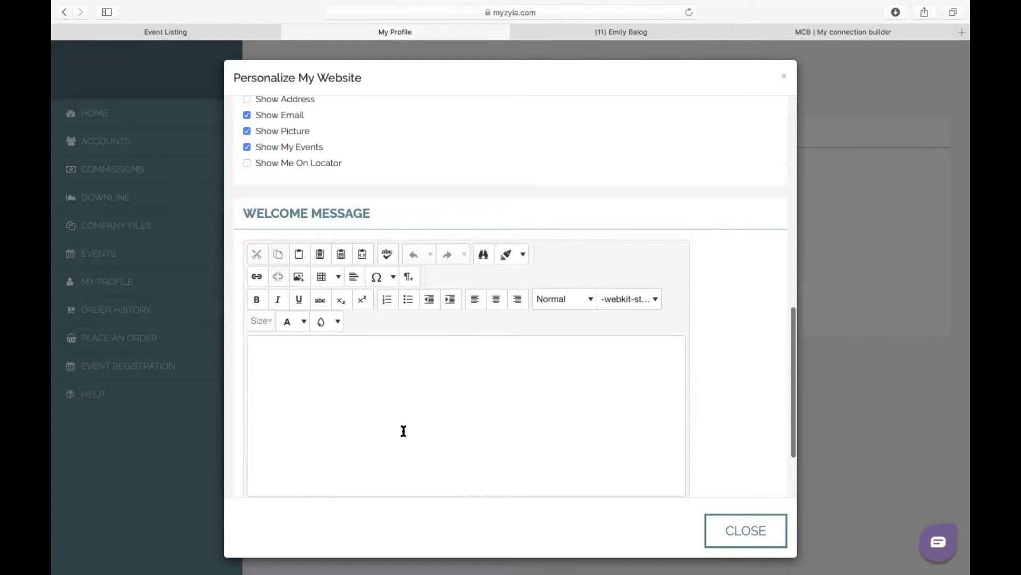
scroll(404, 431, "up", 5)
scroll(404, 433, "up", 10)
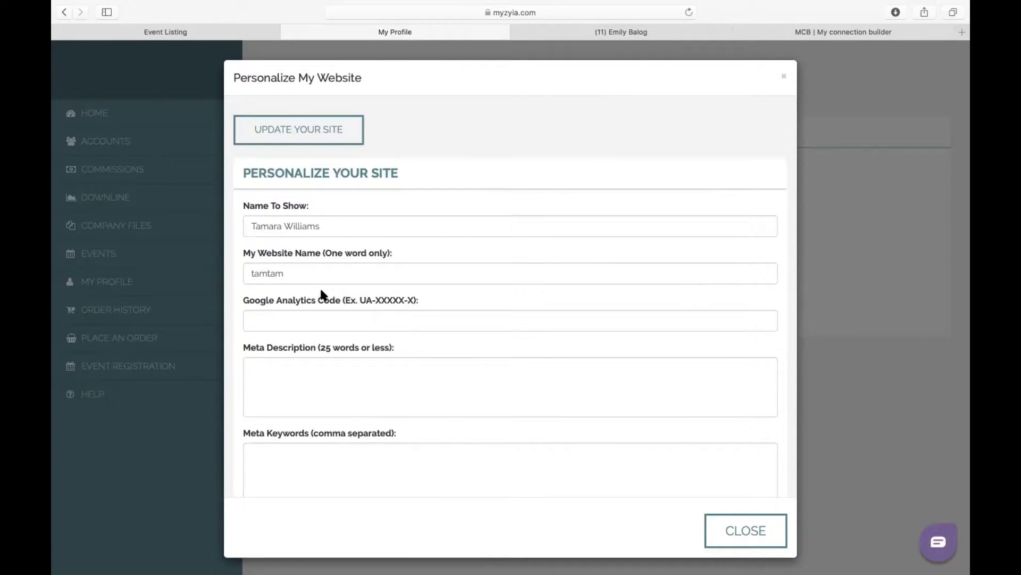
scroll(373, 327, "down", 10)
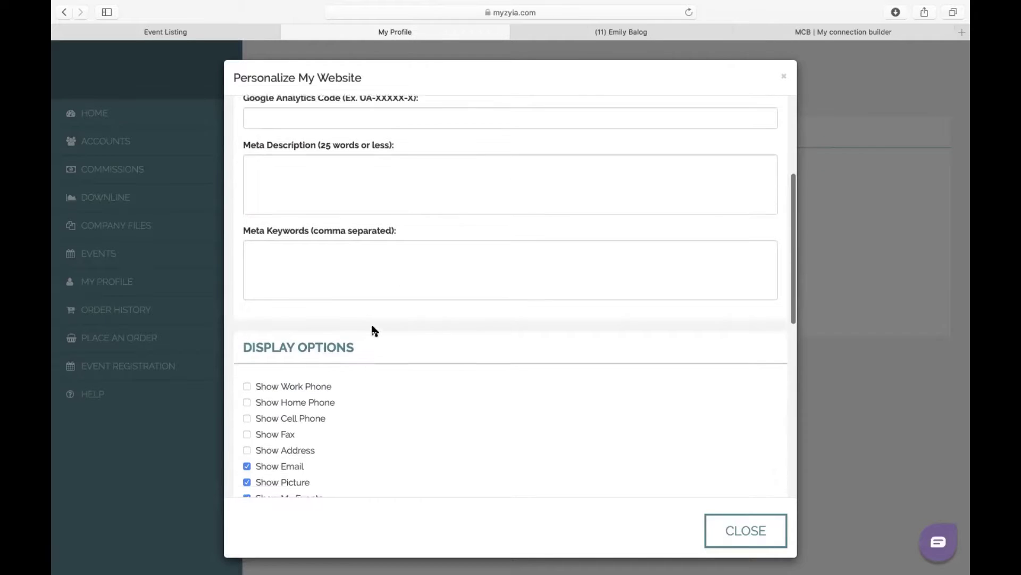
scroll(371, 334, "down", 3)
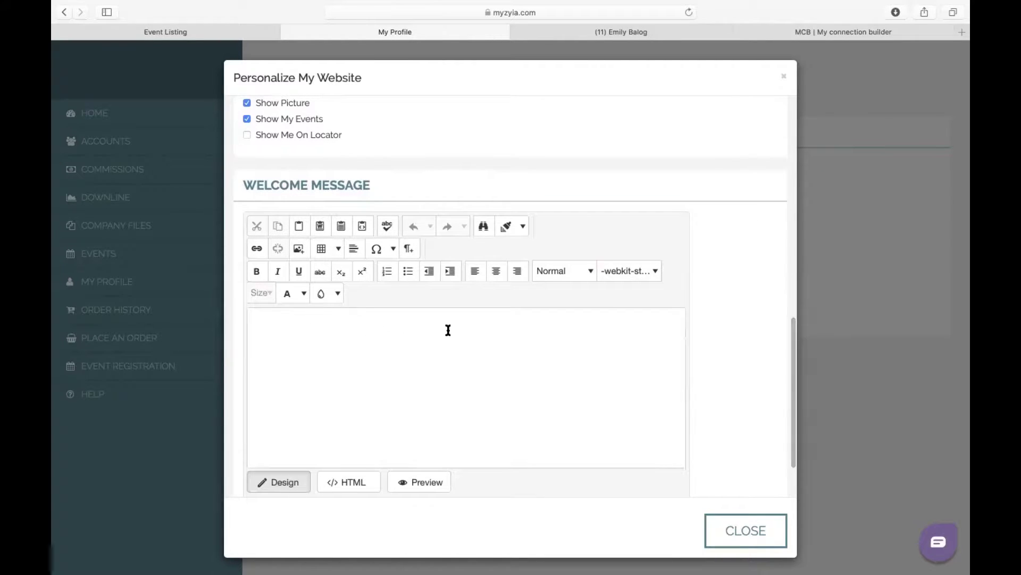
scroll(368, 361, "down", 3)
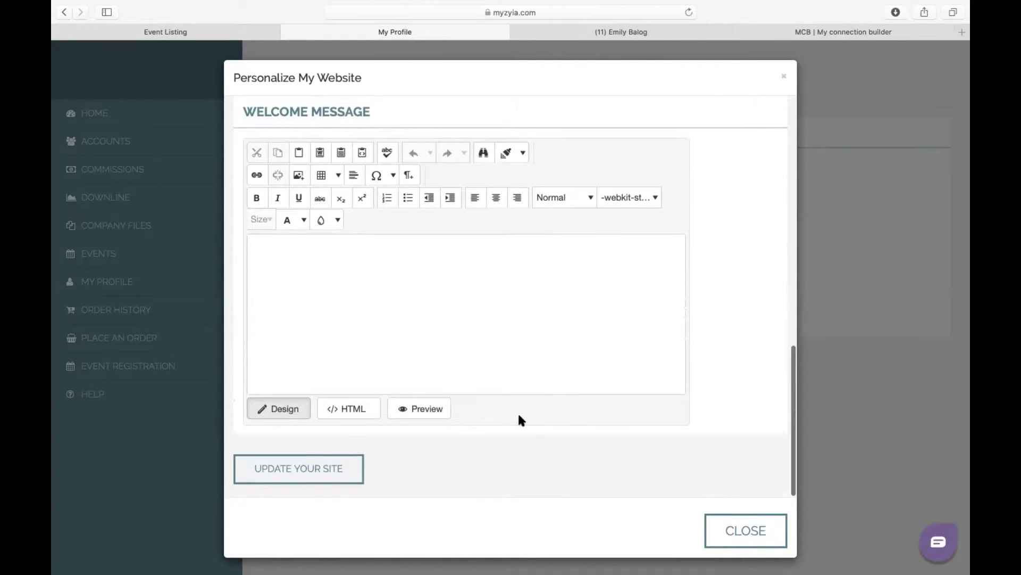
Save the changes with UPDATE YOUR SITE and check the saved confirmation.
left_click(301, 477)
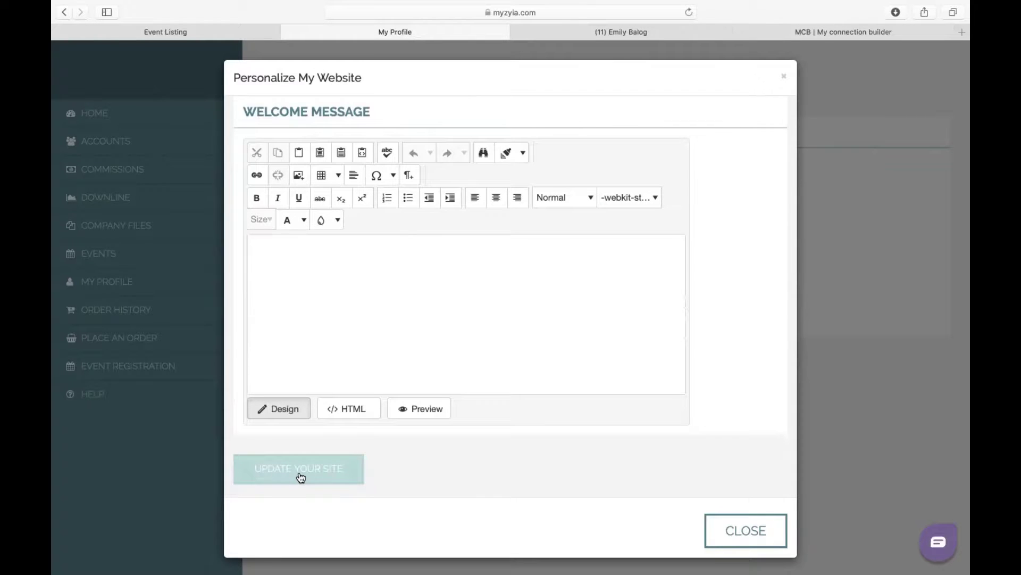
scroll(301, 477, "up", 1)
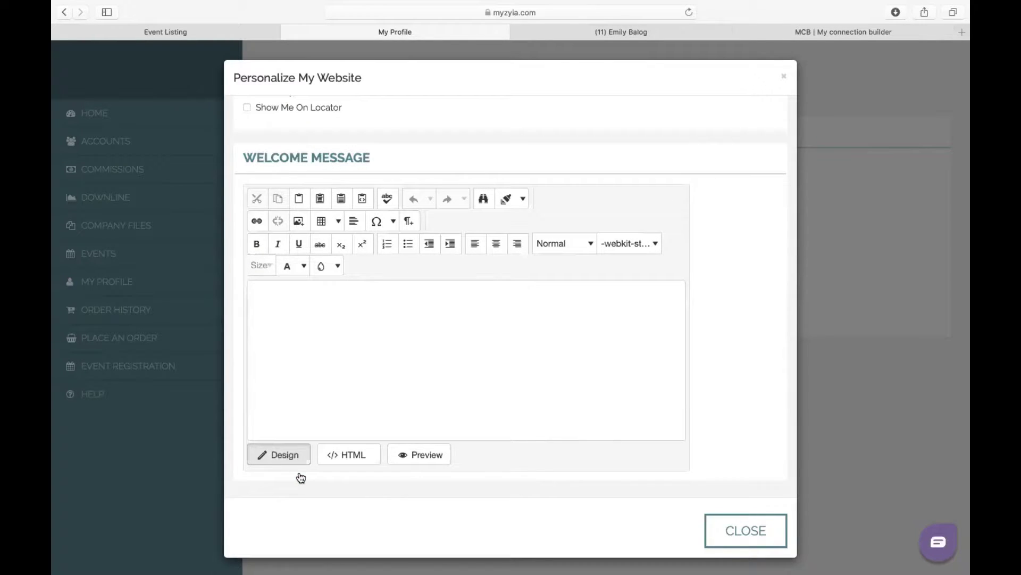
scroll(438, 338, "up", 6)
scroll(438, 338, "up", 10)
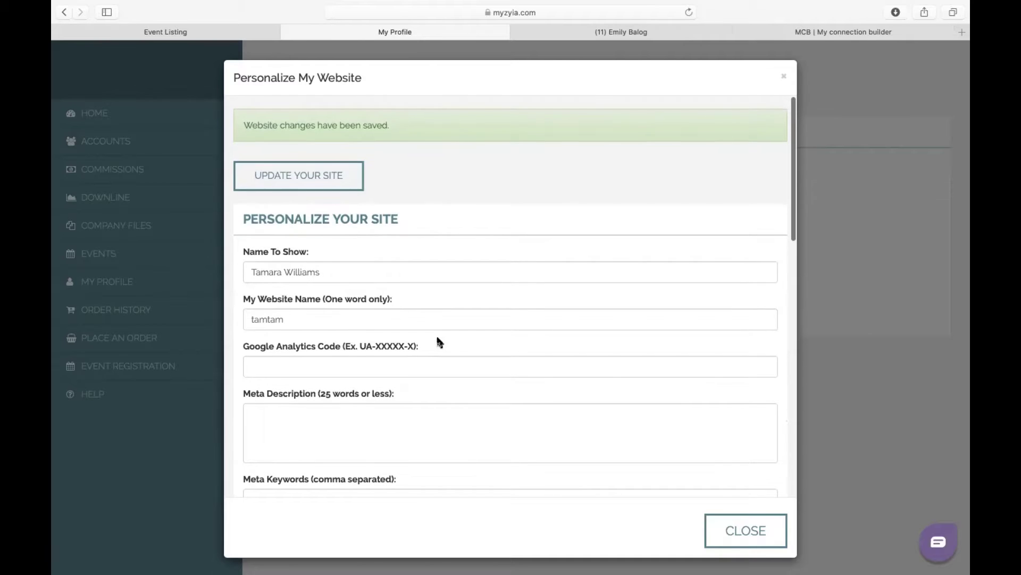
Upload a new profile photo of a woman in a white dress and close the uploader.
left_click(739, 524)
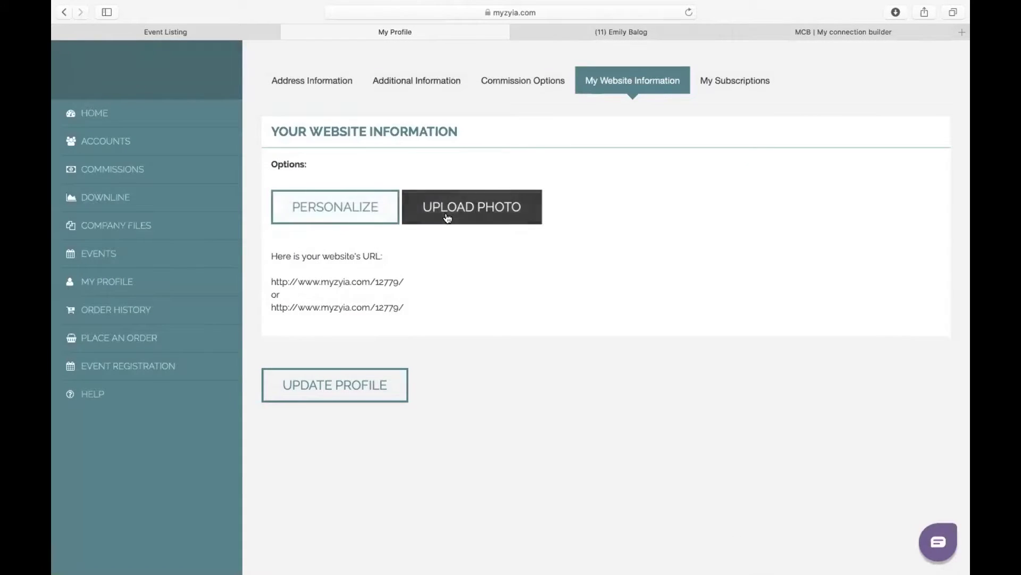
left_click(447, 217)
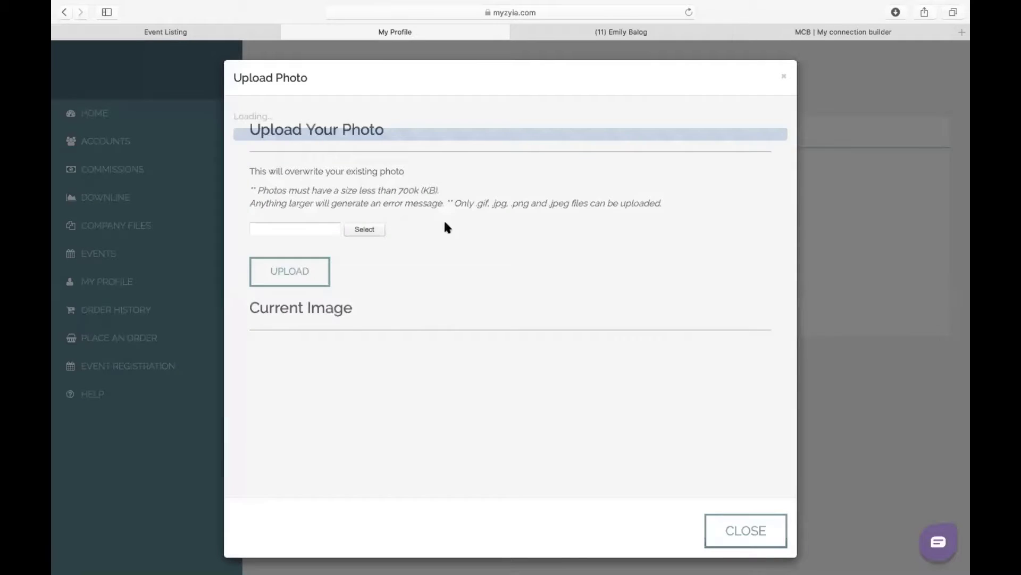
left_click(364, 229)
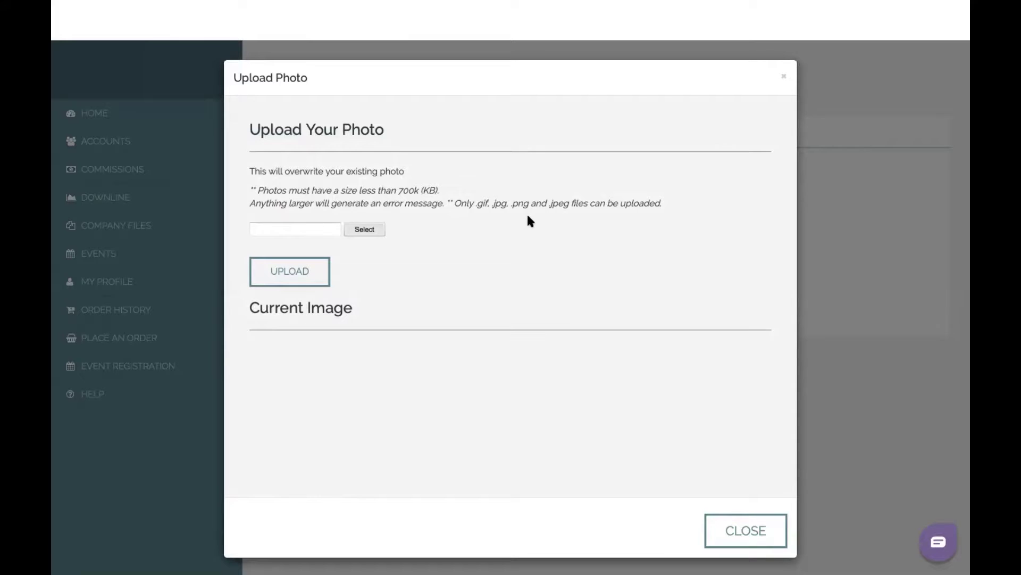
left_click(286, 272)
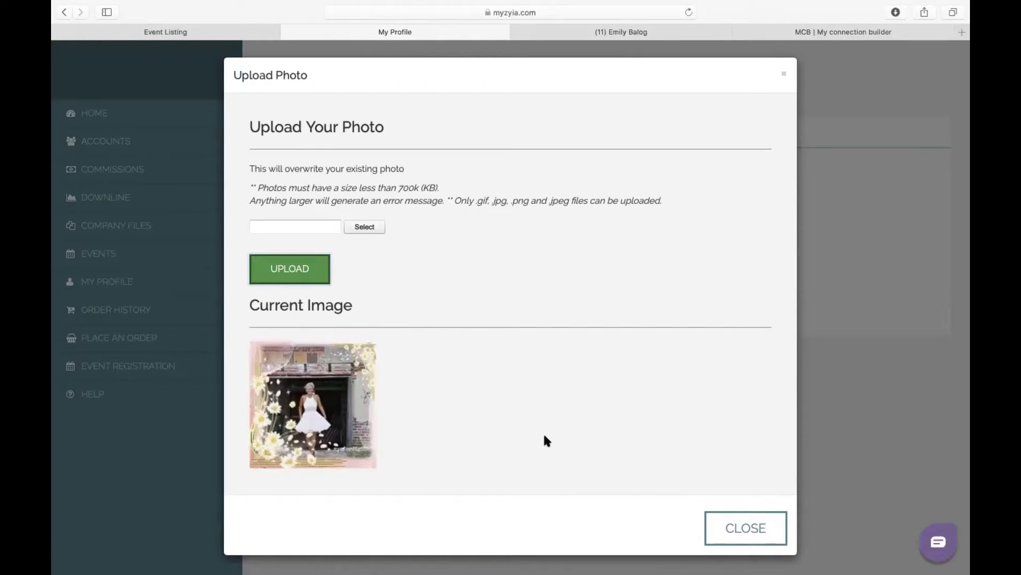
left_click(744, 527)
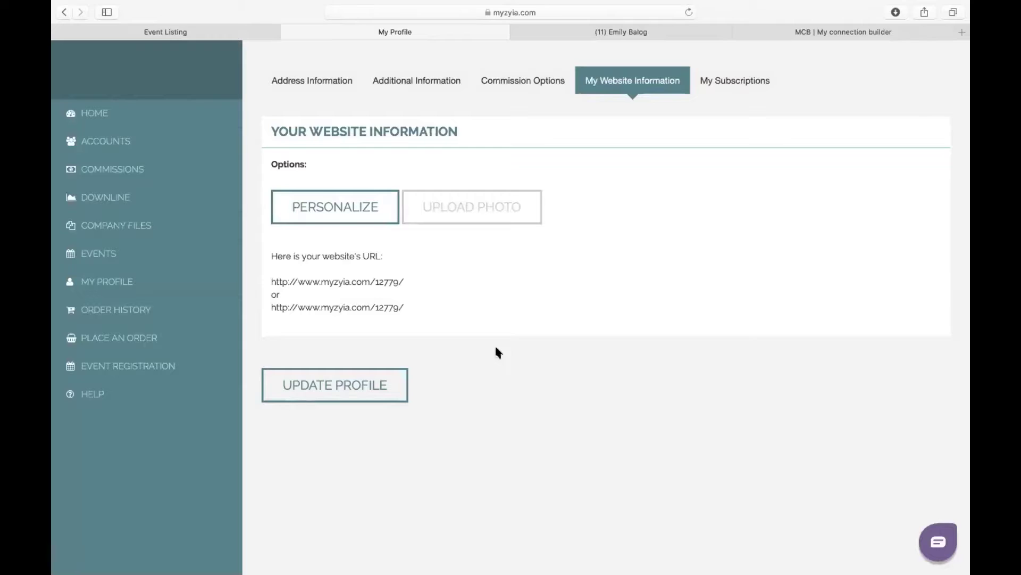
Save the profile with UPDATE PROFILE so the update is confirmed.
left_click(323, 397)
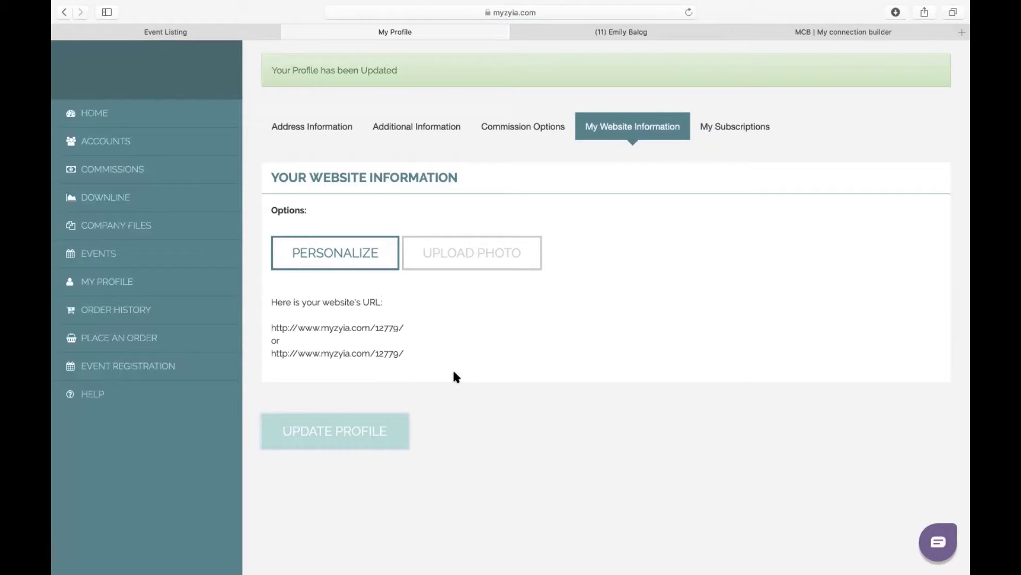
Go to HOME and review the $145.00 lifetime personal volume and Representative Qualifications table.
left_click(129, 118)
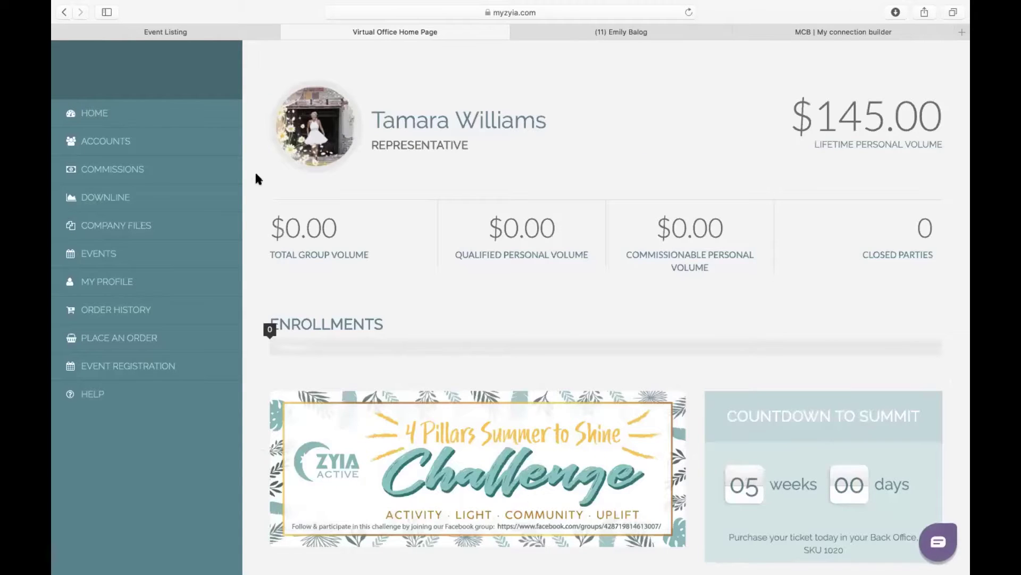
scroll(442, 288, "down", 2)
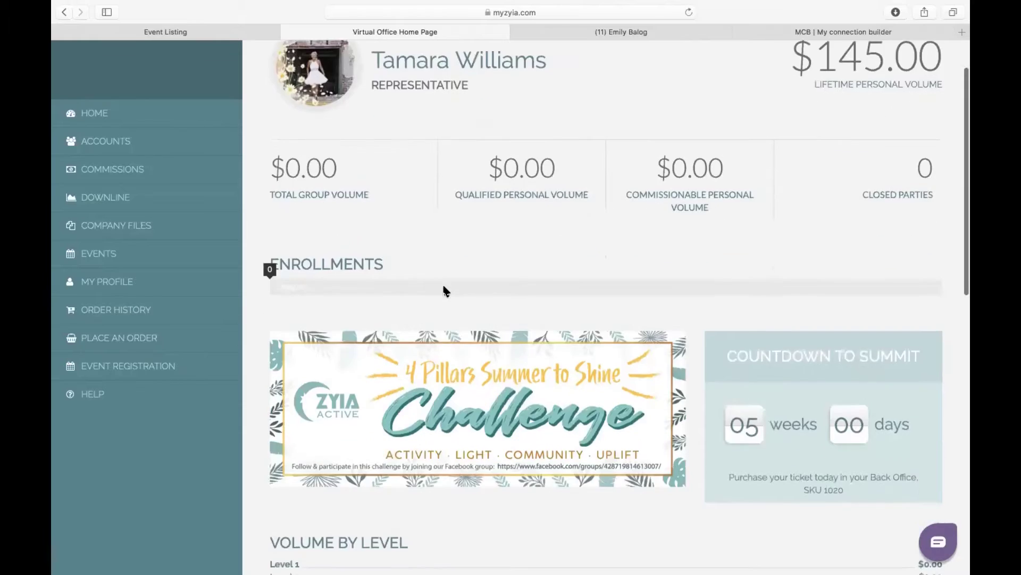
scroll(437, 280, "down", 1)
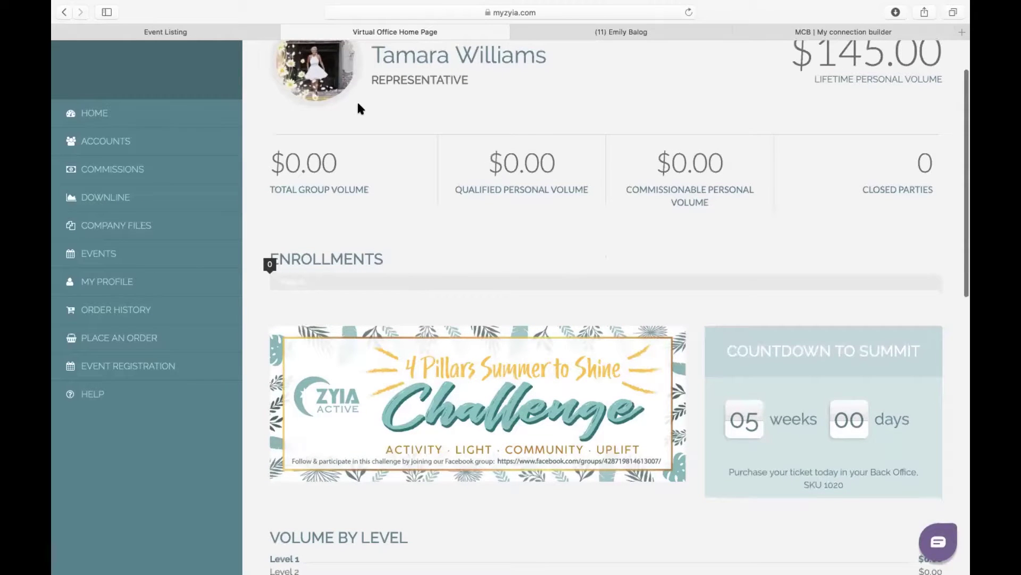
scroll(372, 184, "down", 3)
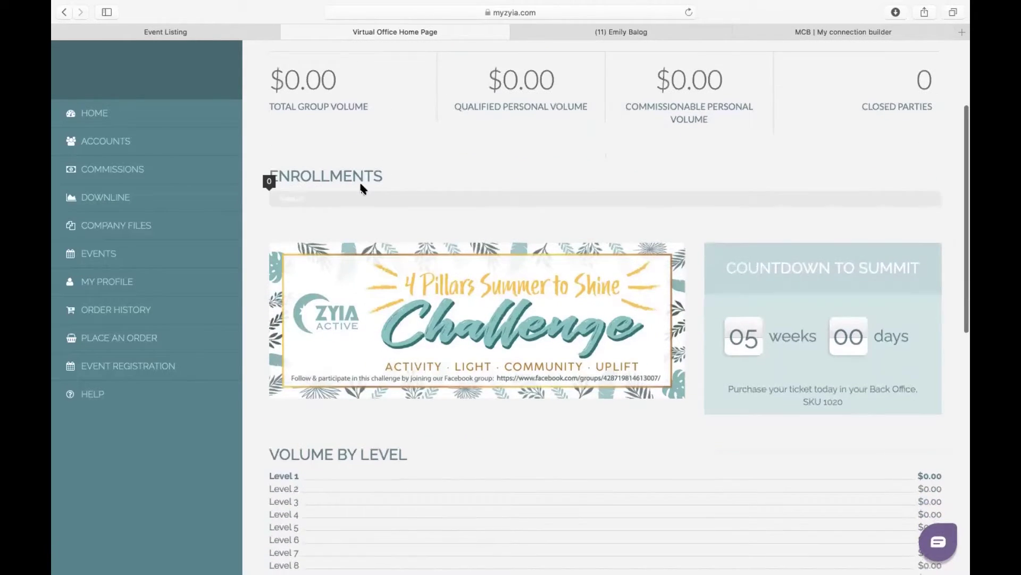
scroll(362, 184, "up", 5)
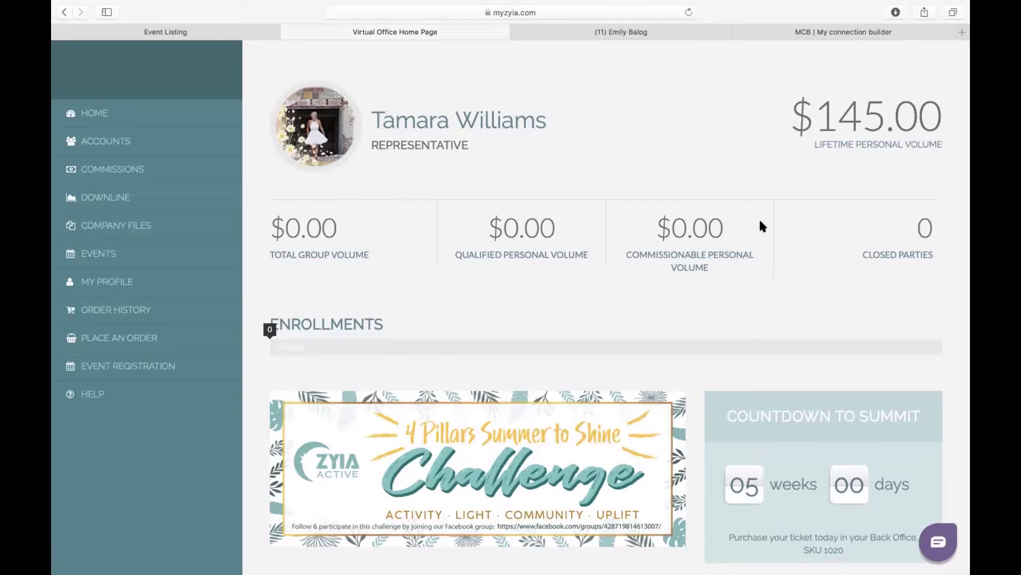
scroll(833, 208, "down", 1)
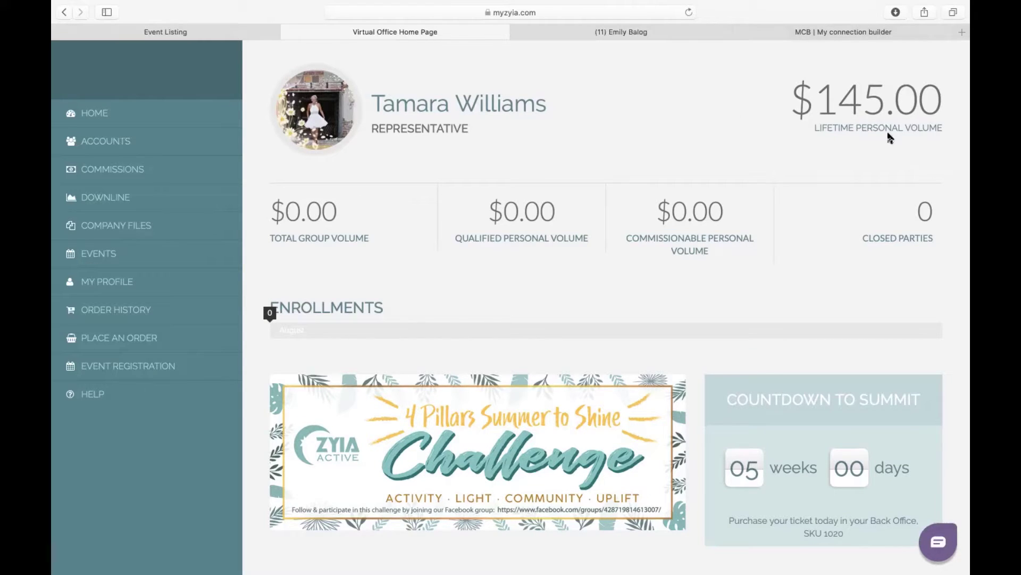
scroll(867, 175, "down", 3)
scroll(869, 182, "down", 7)
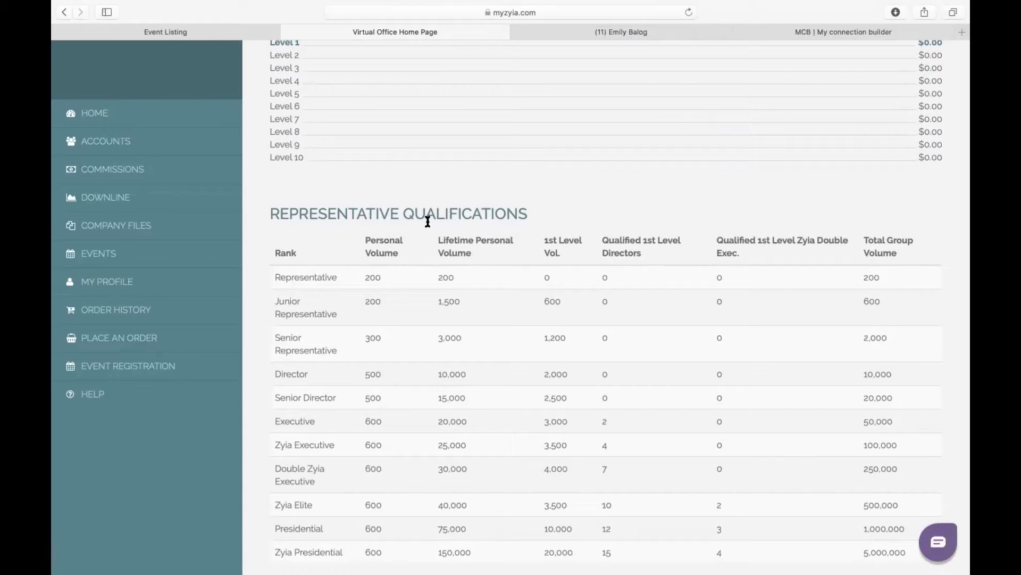
scroll(461, 248, "down", 1)
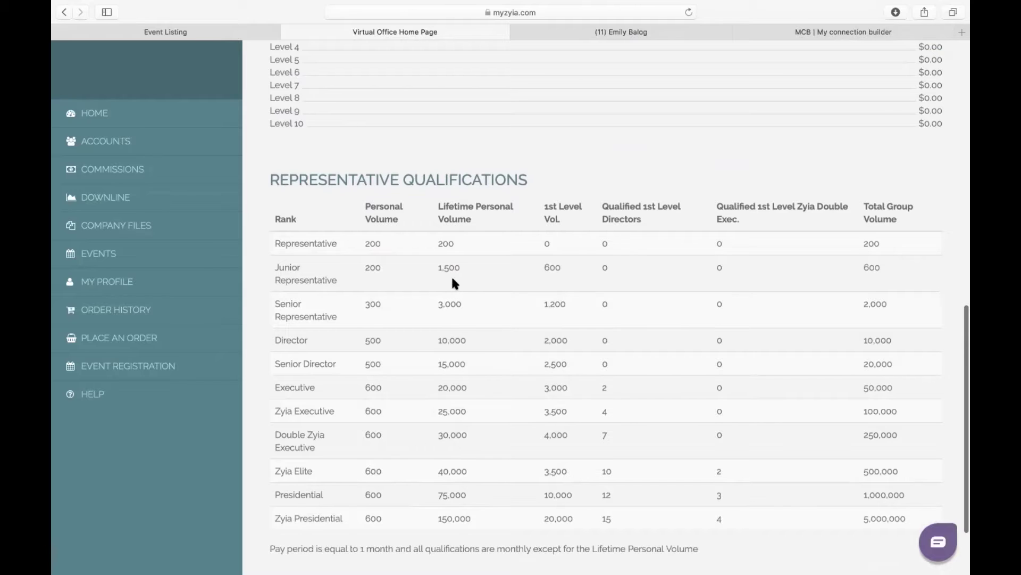
scroll(455, 267, "up", 10)
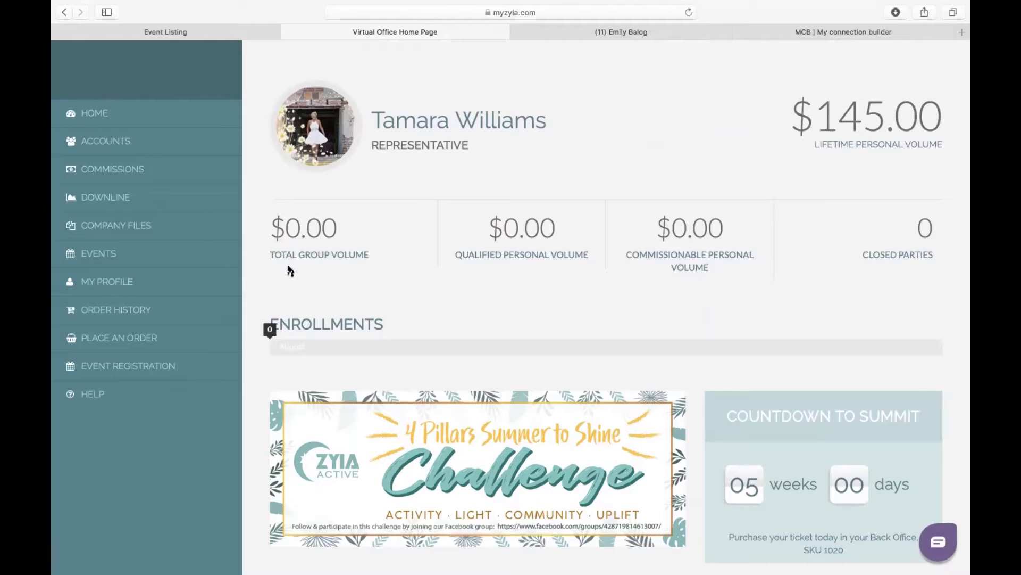
scroll(393, 266, "down", 3)
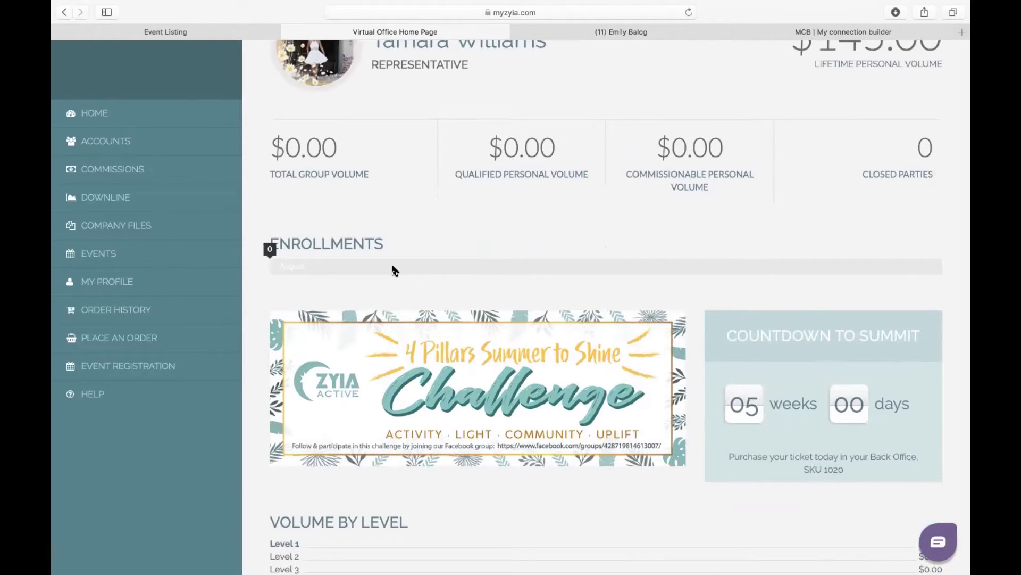
scroll(394, 271, "down", 5)
scroll(393, 272, "down", 1)
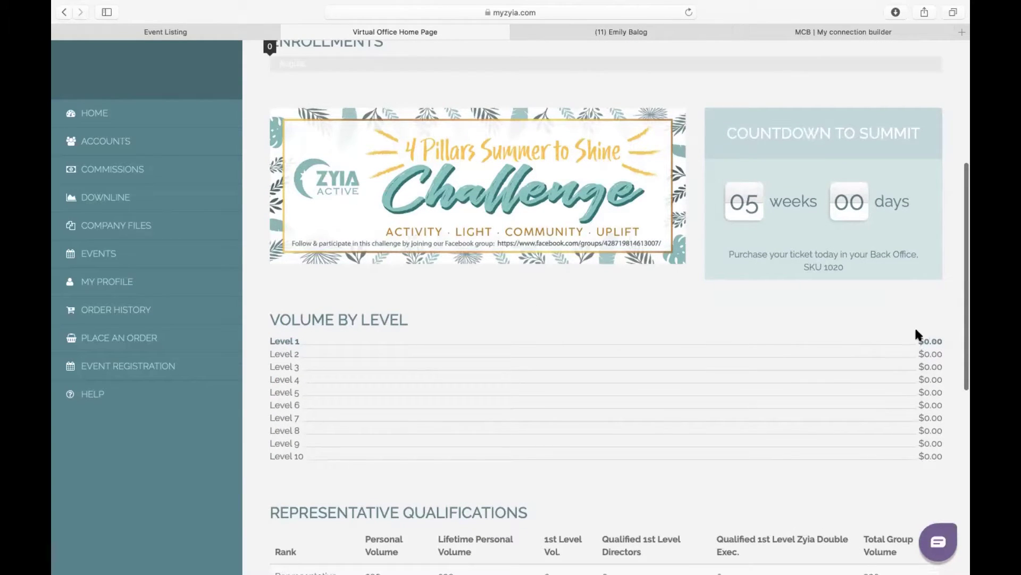
scroll(617, 346, "up", 5)
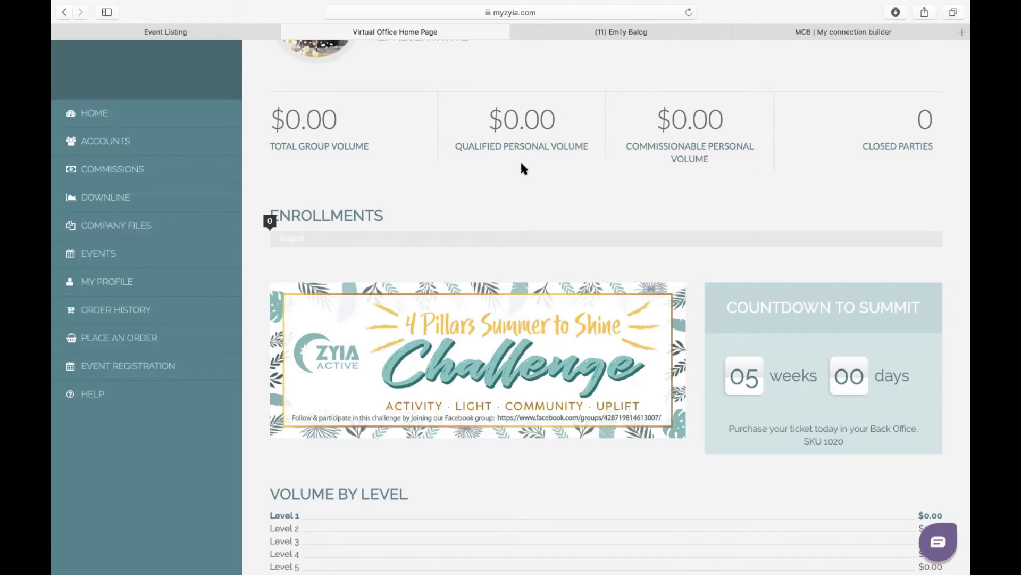
scroll(627, 163, "down", 1)
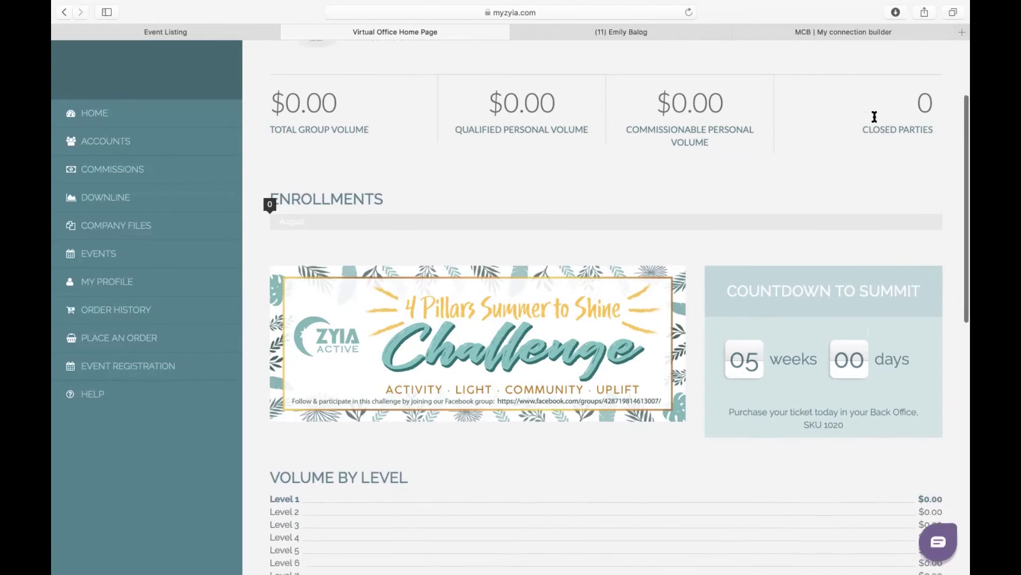
scroll(874, 116, "up", 3)
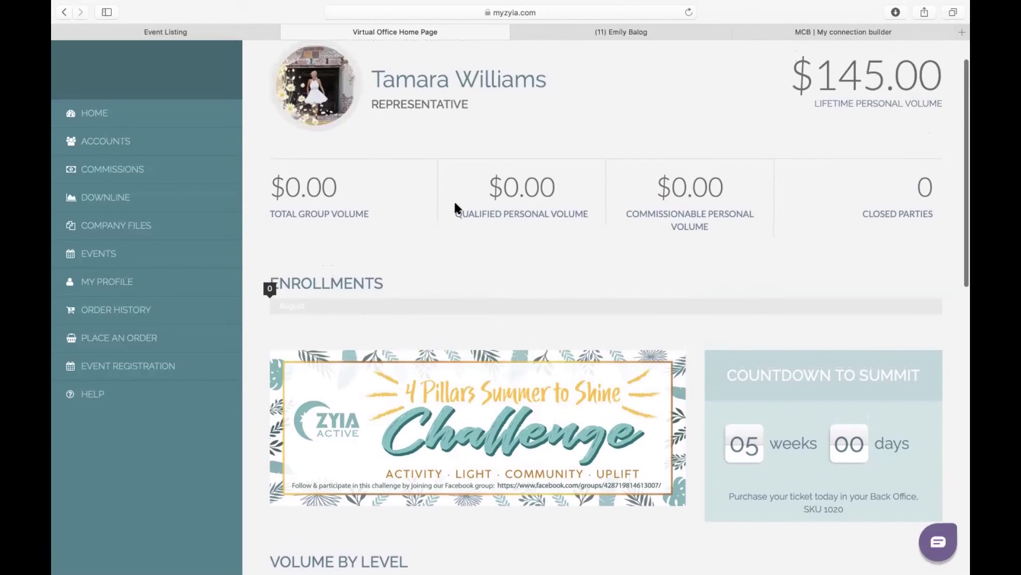
scroll(763, 224, "down", 2)
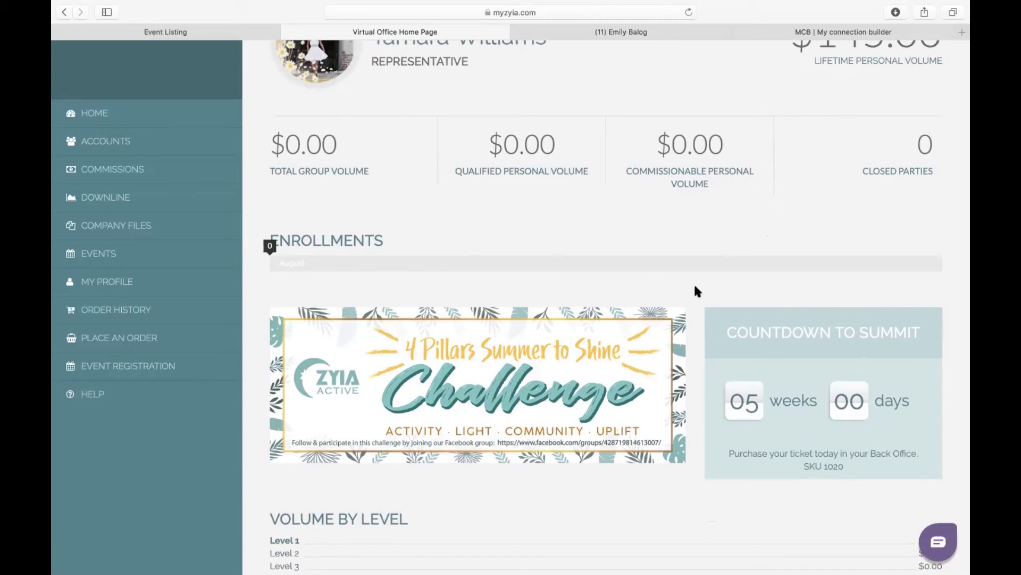
scroll(697, 290, "down", 5)
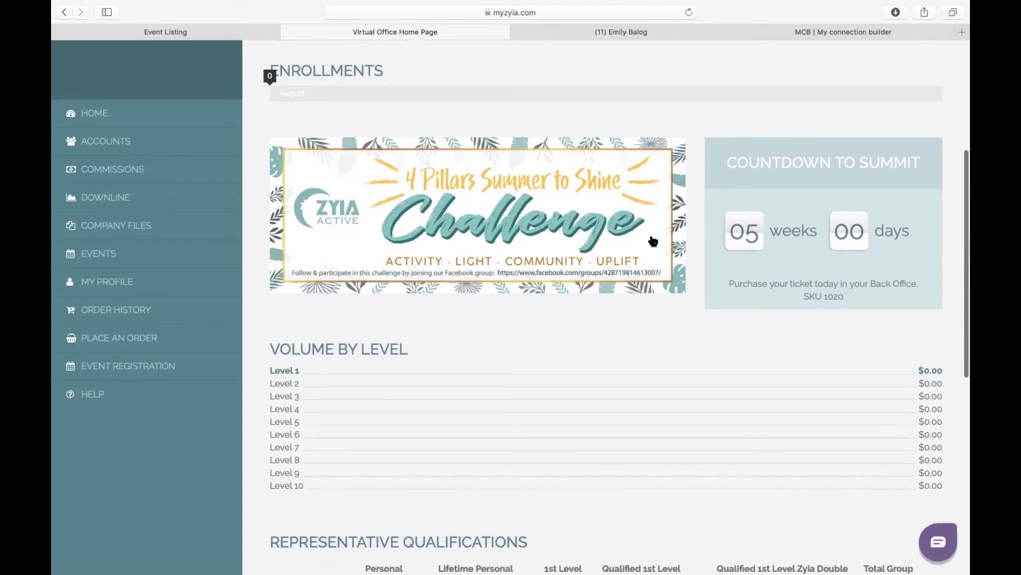
scroll(726, 249, "down", 5)
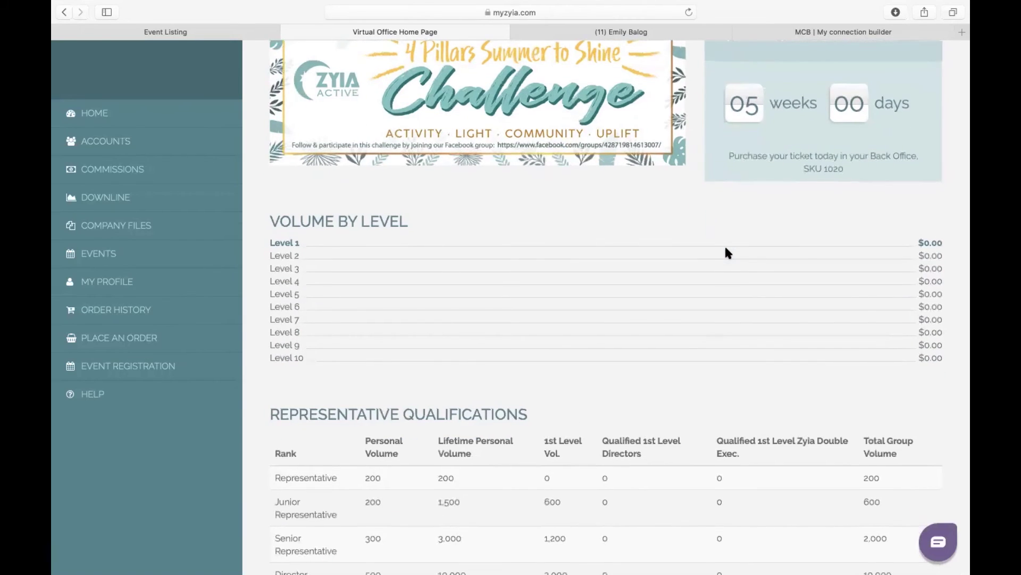
scroll(727, 252, "down", 3)
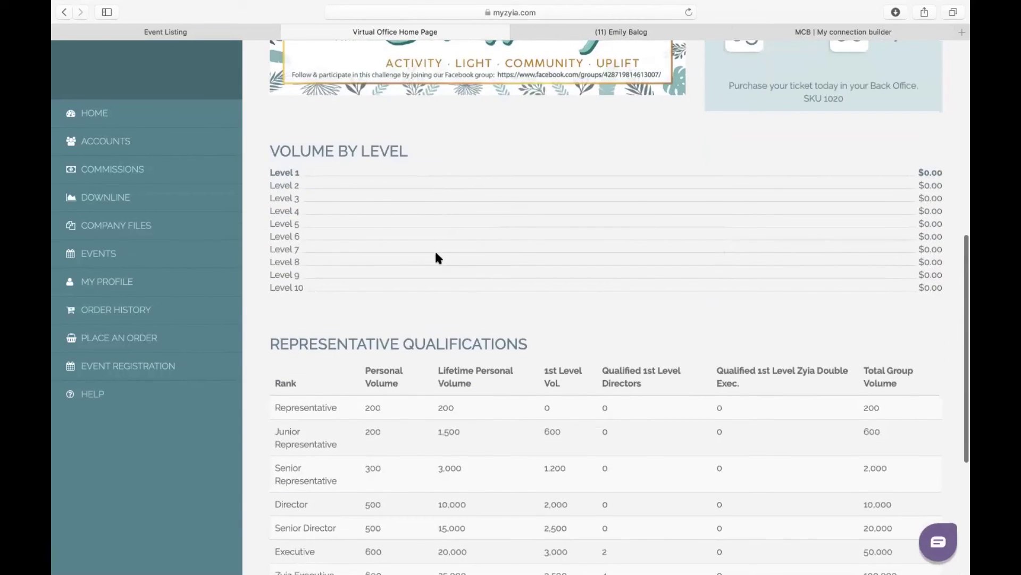
scroll(448, 255, "up", 1)
scroll(448, 256, "down", 1)
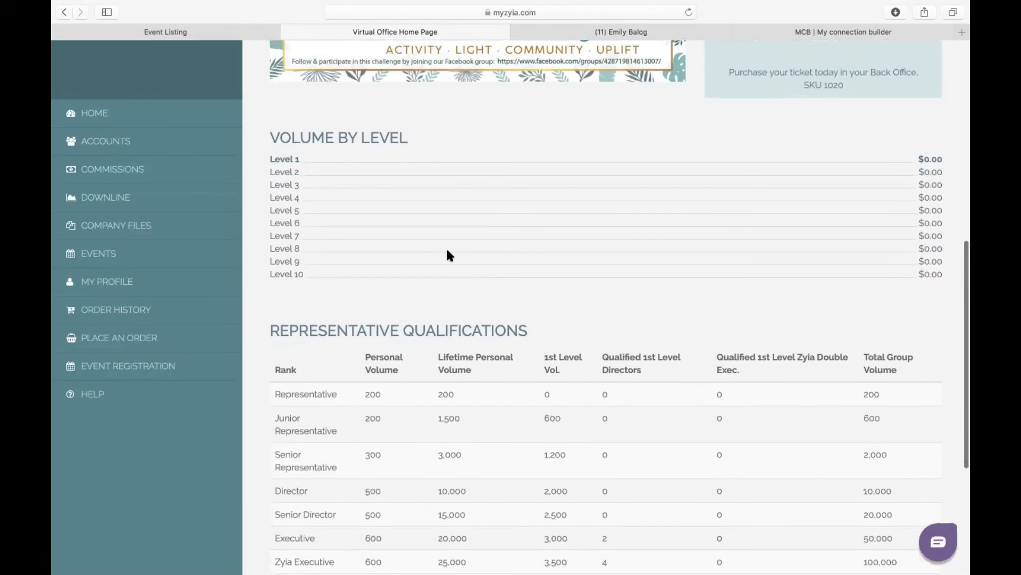
scroll(448, 255, "up", 1)
scroll(447, 256, "up", 4)
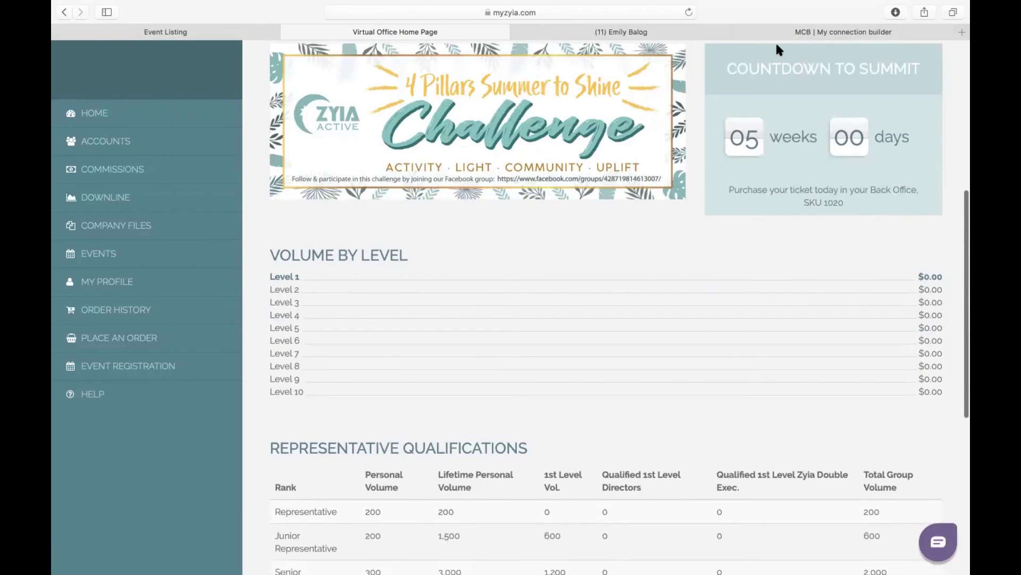
scroll(623, 293, "down", 6)
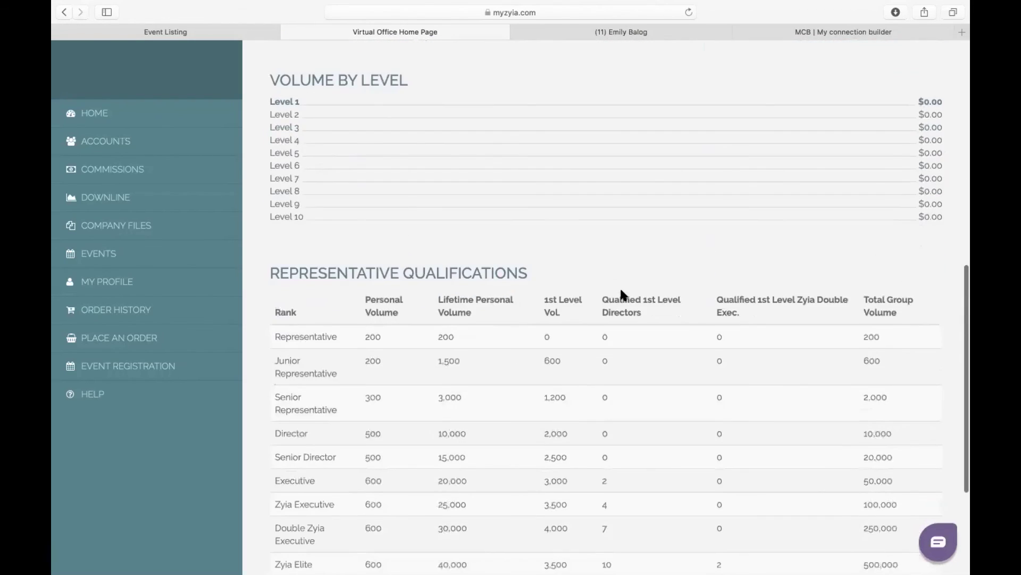
scroll(624, 294, "up", 12)
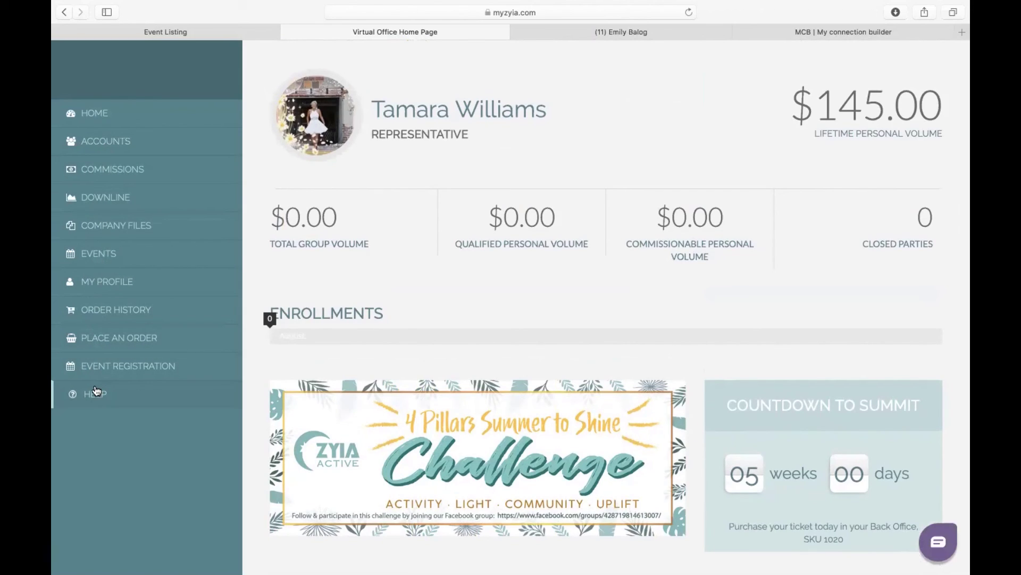
scroll(119, 352, "down", 4)
scroll(119, 352, "up", 4)
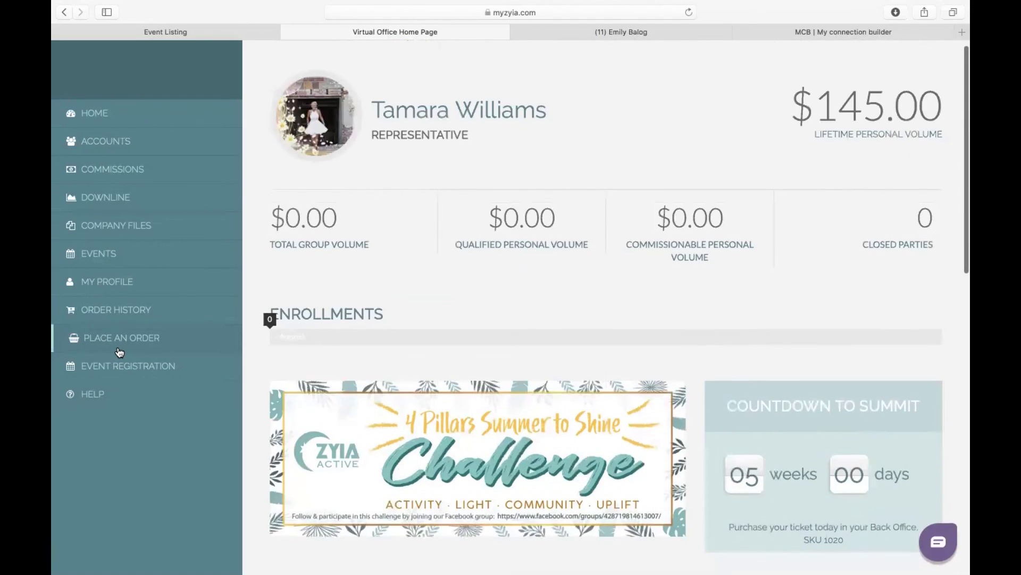